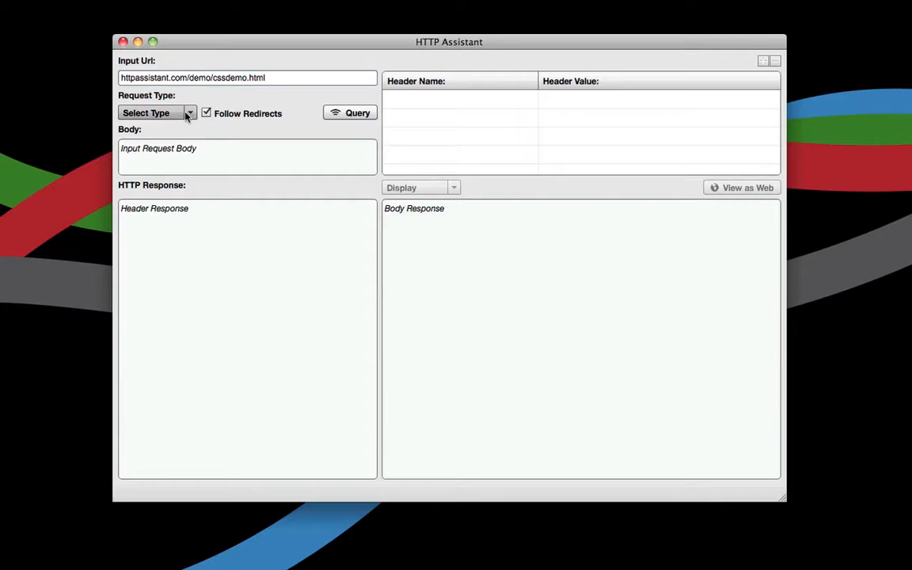
Step: Query httpassistant.com/demo/cssdemo.html and look through the returned response headers and page source
left_click(290, 106)
left_click(348, 112)
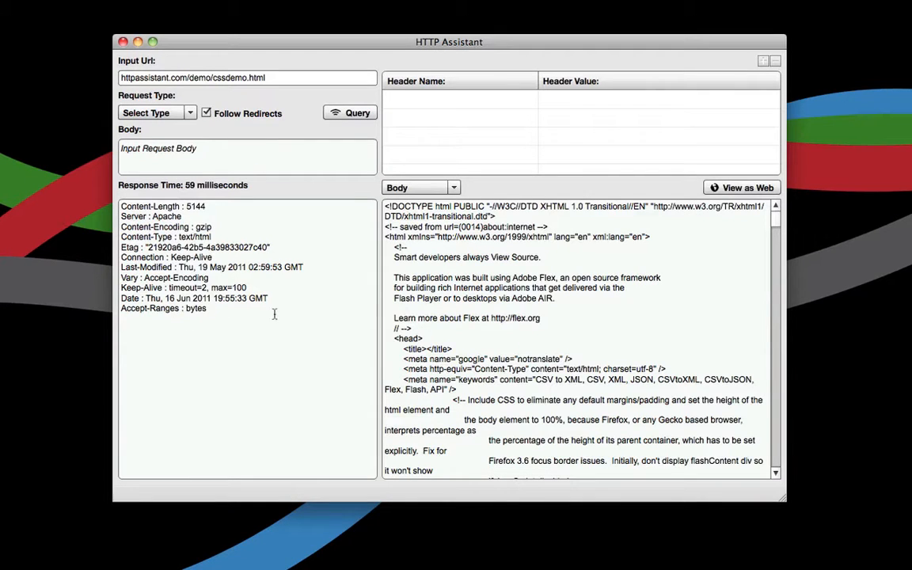
left_click_drag(246, 316, 119, 206)
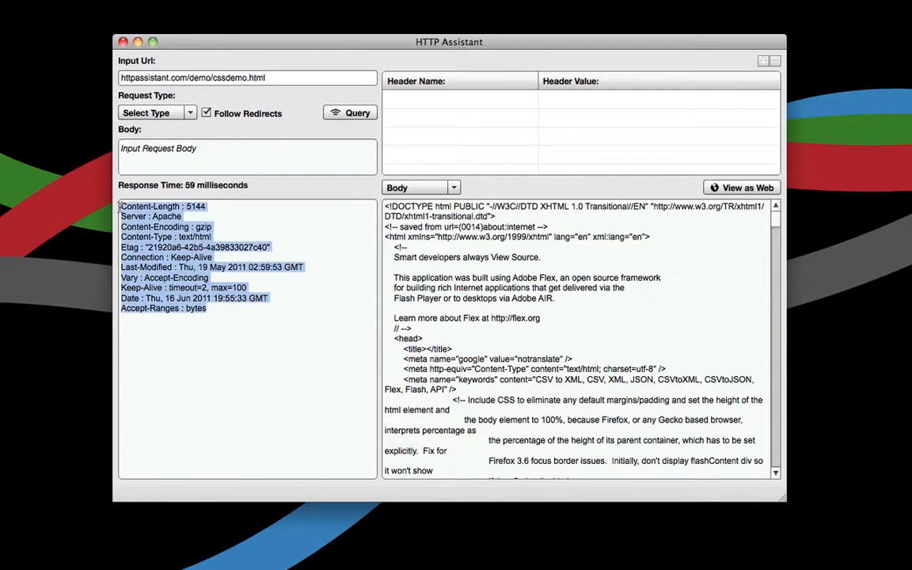
left_click(182, 291)
scroll(428, 239, "down", 10)
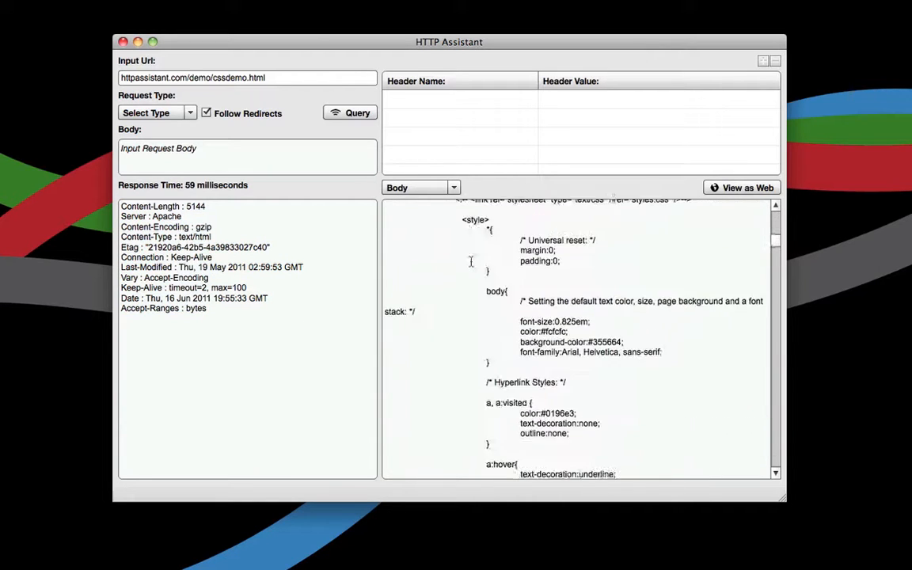
scroll(470, 262, "down", 15)
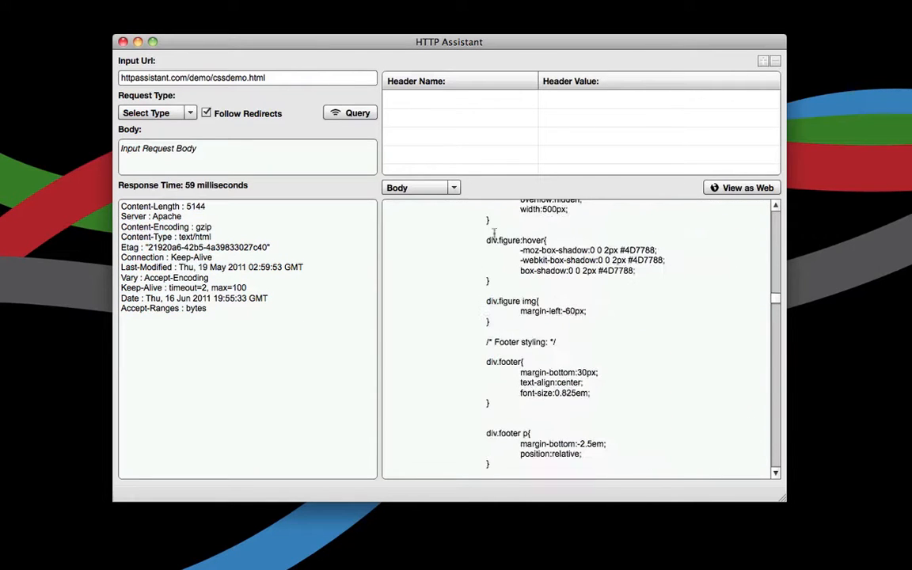
Step: Filter the response display to the page's Script content and look through the code
left_click(454, 187)
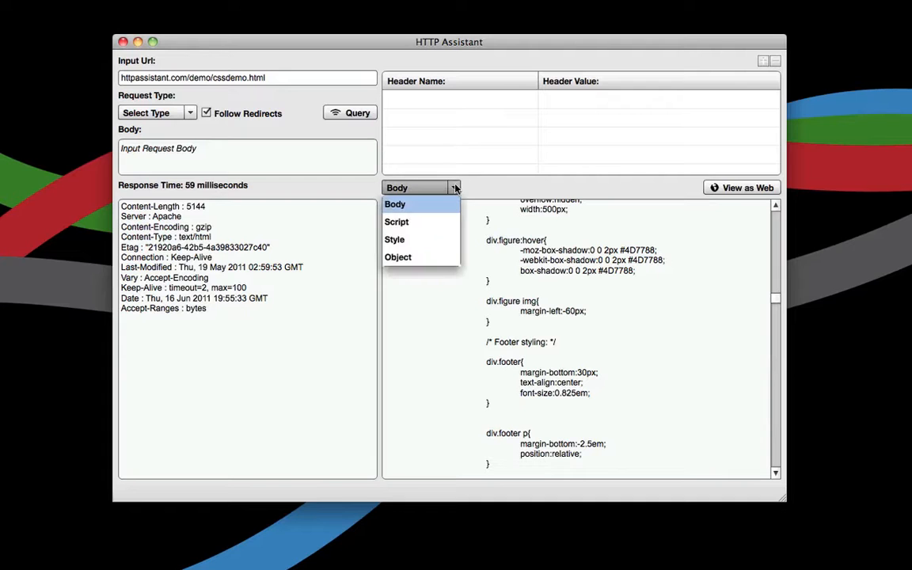
left_click(400, 221)
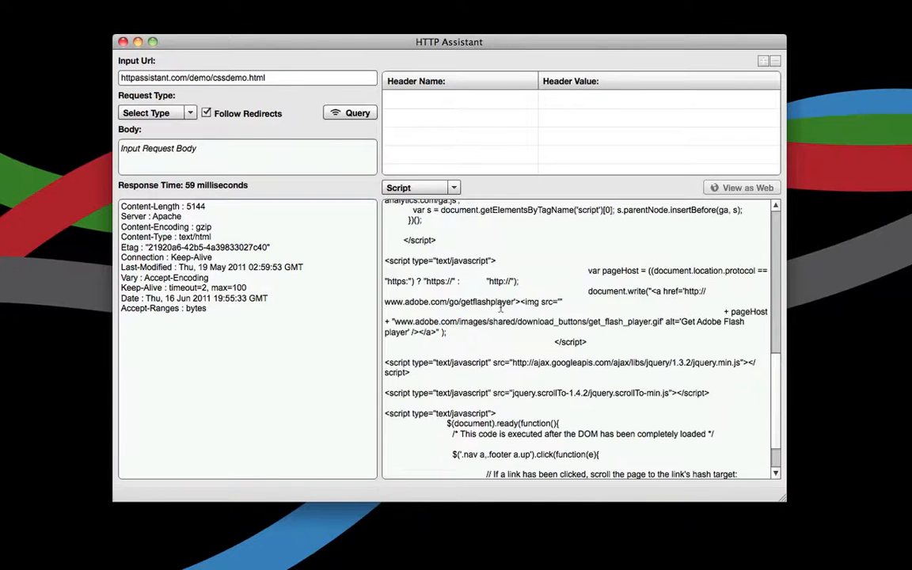
scroll(500, 311, "down", 3)
scroll(475, 262, "up", 10)
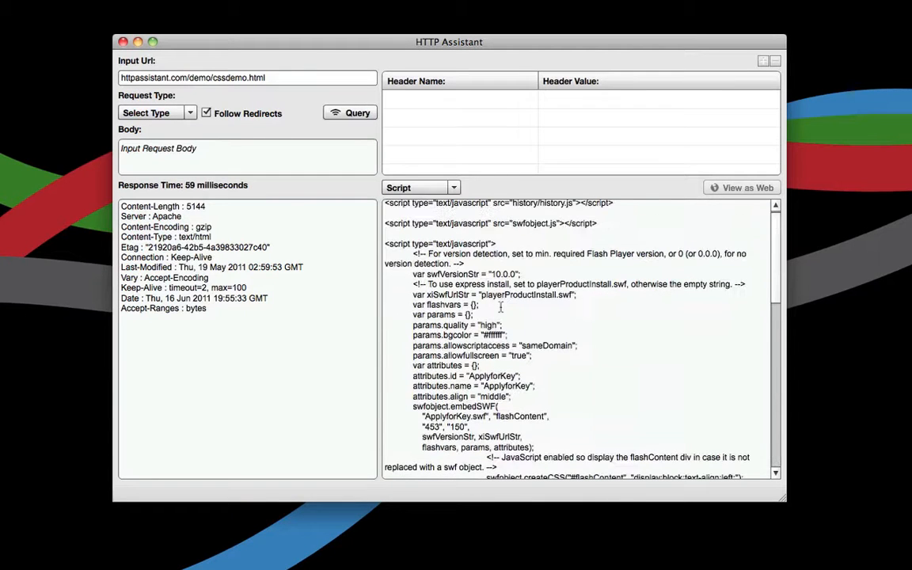
Step: Filter the response display to the page's Style content and look through the CSS rules
left_click(455, 188)
left_click(398, 237)
scroll(531, 262, "down", 1)
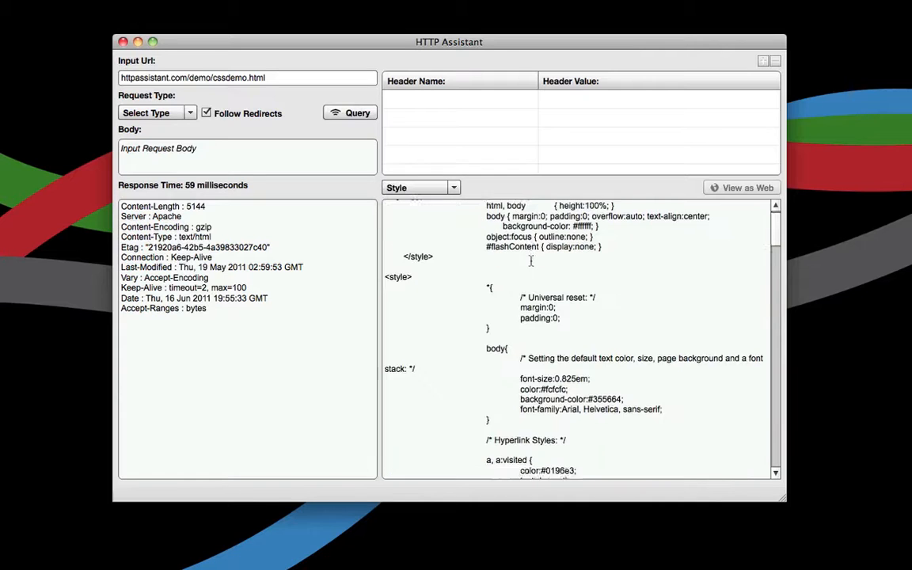
scroll(530, 261, "down", 15)
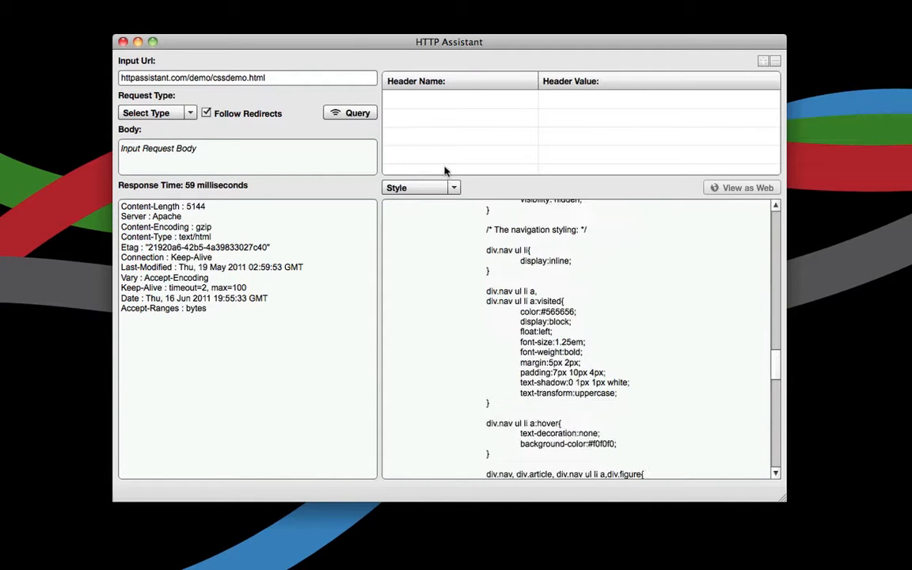
Step: Show the page's Object content in the response display and return the display to Body
left_click(453, 188)
left_click(397, 256)
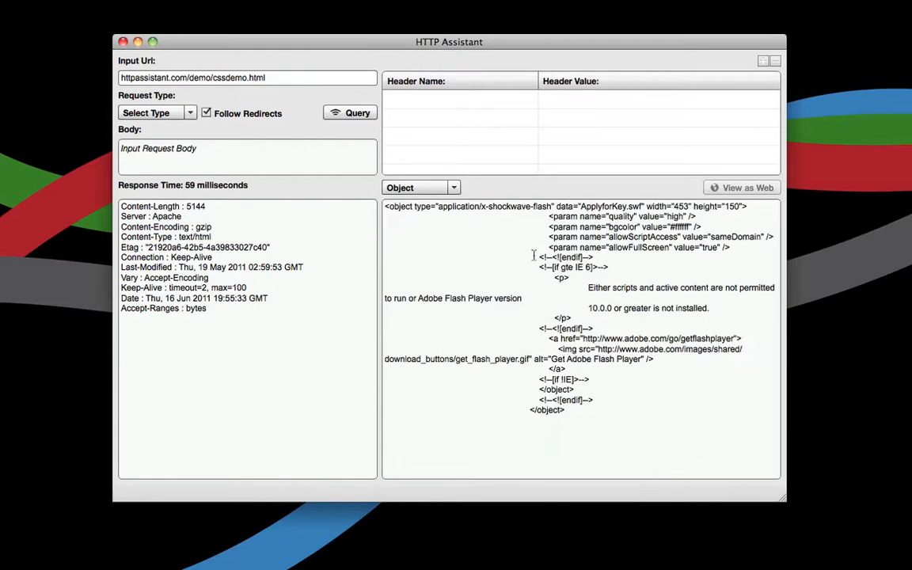
left_click(443, 188)
left_click(398, 203)
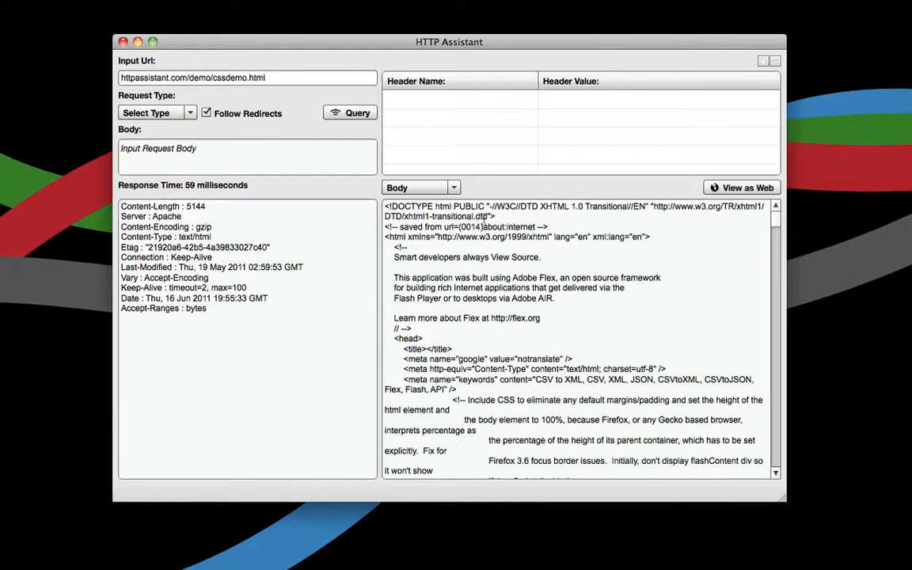
Step: View the response body as a rendered web page, look through its sections, and close the preview
left_click(727, 188)
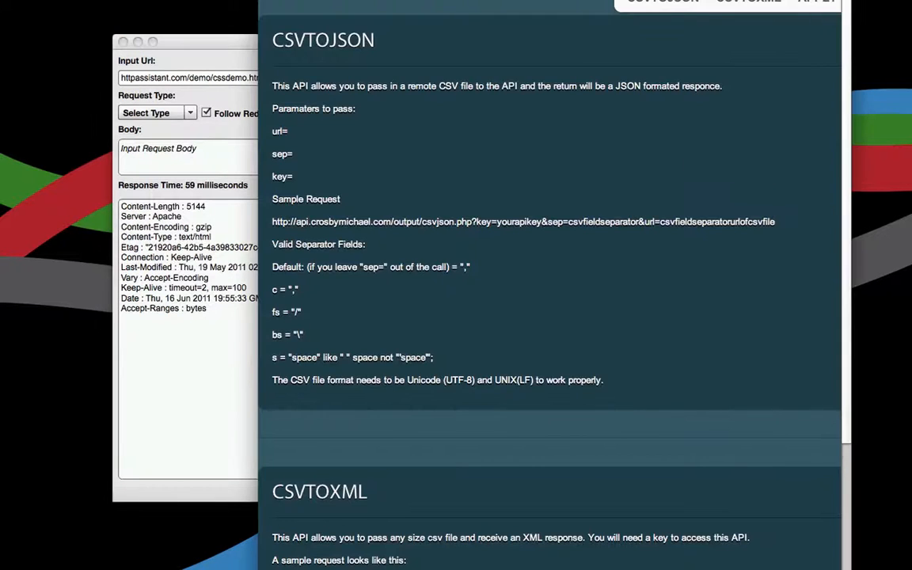
scroll(487, 163, "down", 5)
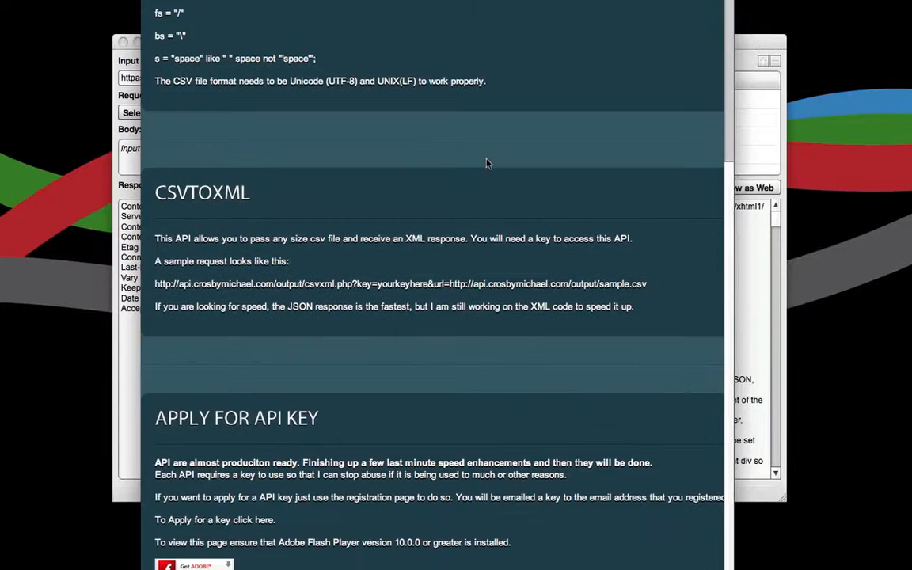
scroll(483, 157, "up", 4)
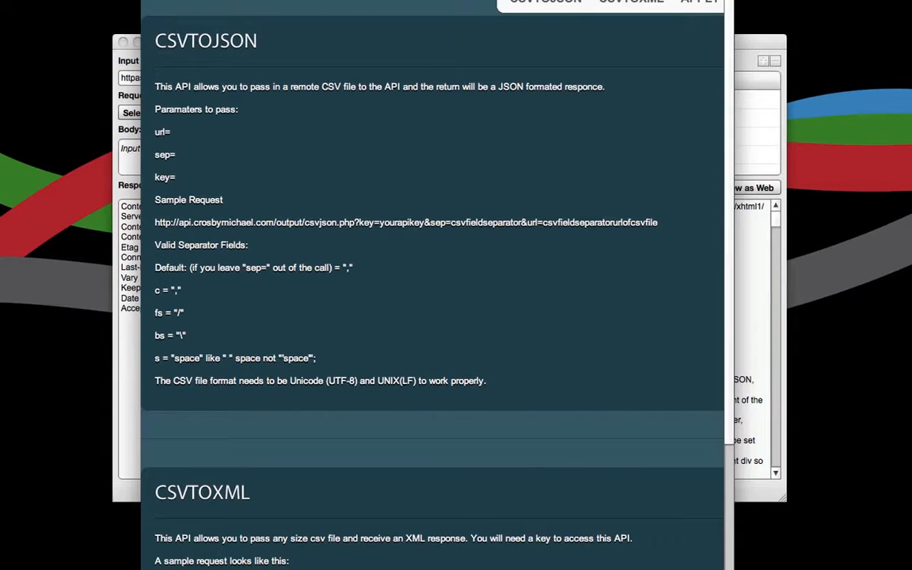
key("super+w")
scroll(548, 369, "down", 5)
scroll(550, 369, "up", 4)
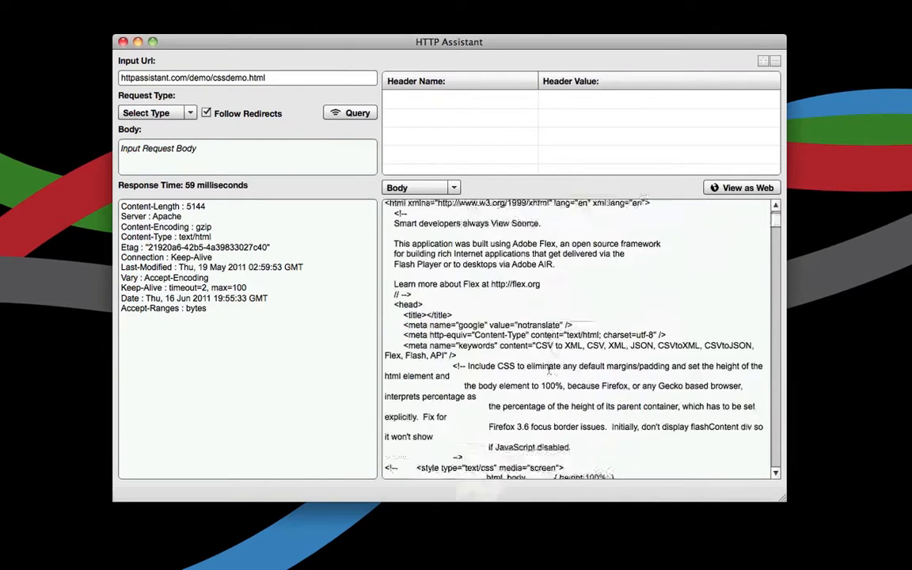
scroll(548, 369, "up", 1)
left_click(520, 345)
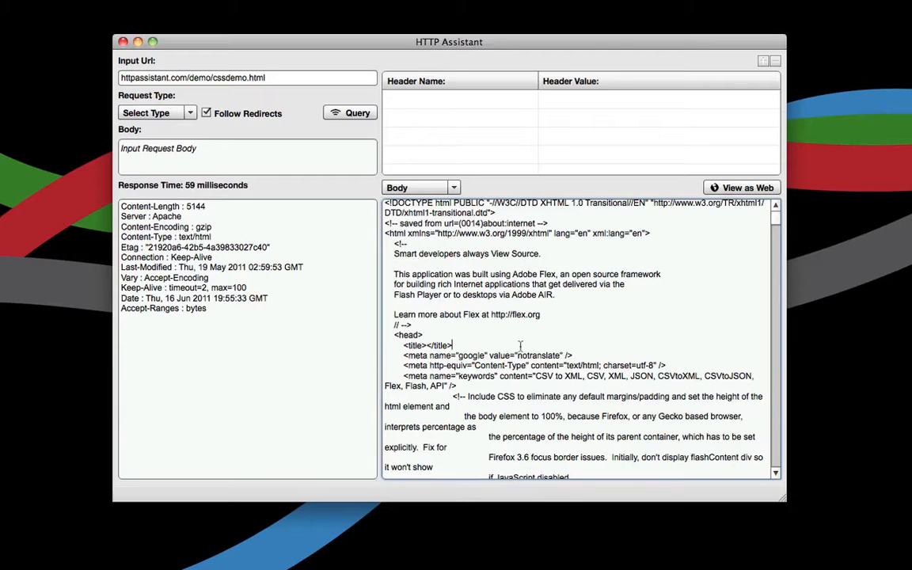
left_click_drag(520, 346, 433, 346)
Step: Change the request URL to httpassistant.com/demo/demo.php and set the request type to GET
double_click(207, 76)
type("demo.php")
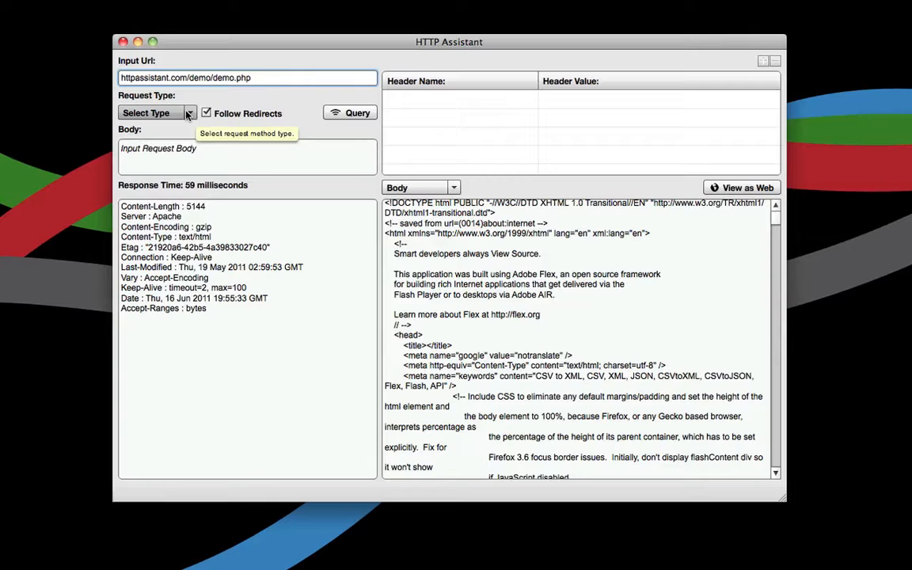
left_click(188, 114)
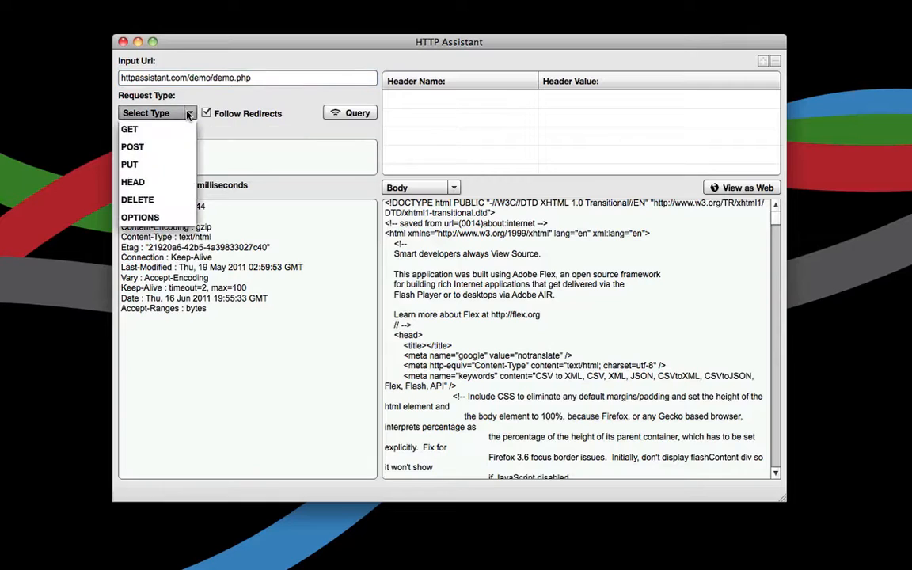
left_click(140, 132)
Step: Enter num1=5&num2=5 as the request body and send the query
left_click(202, 156)
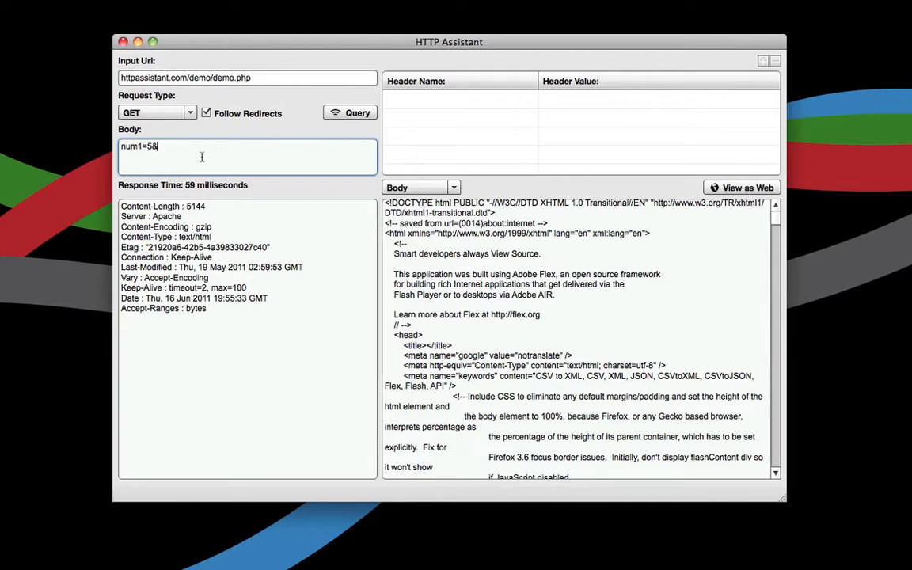
type("num1=5&num2=5")
left_click(349, 113)
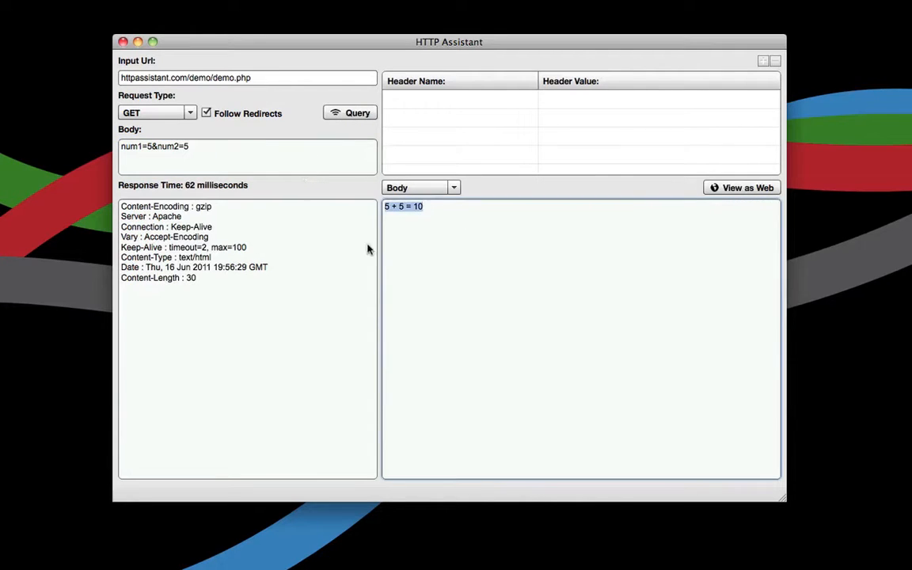
left_click(450, 212)
Step: Shift the application window slightly and clear the request body
left_click_drag(427, 42, 455, 34)
left_click_drag(236, 143, 23, 122)
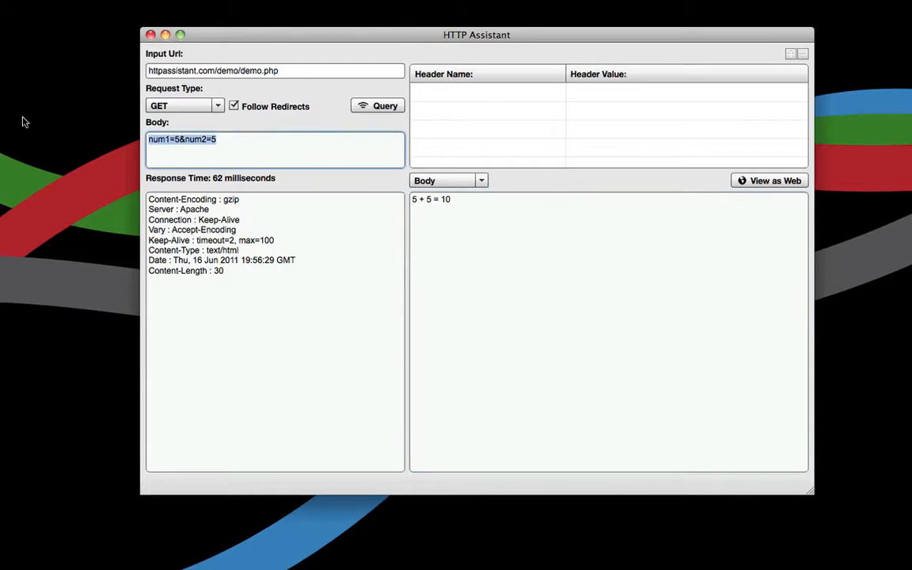
key("BackSpace")
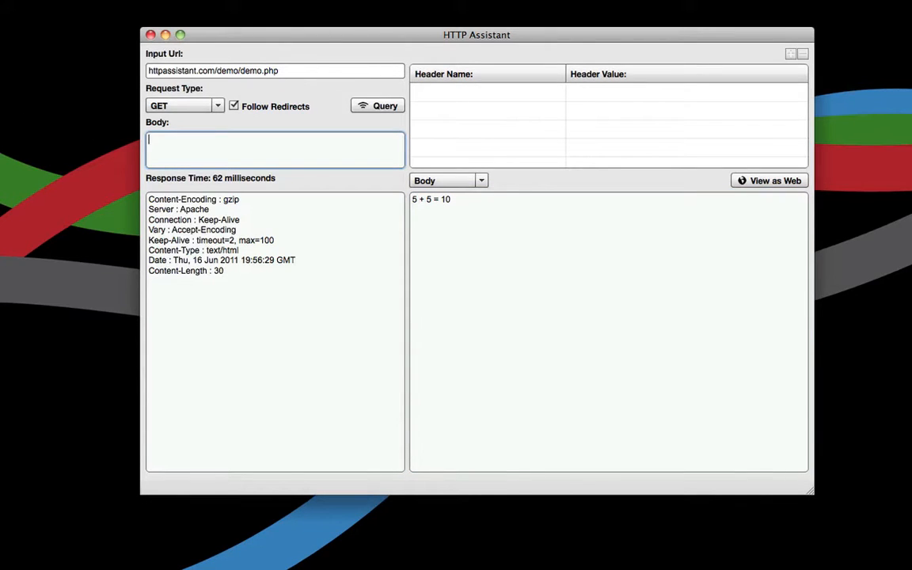
key("super+Tab")
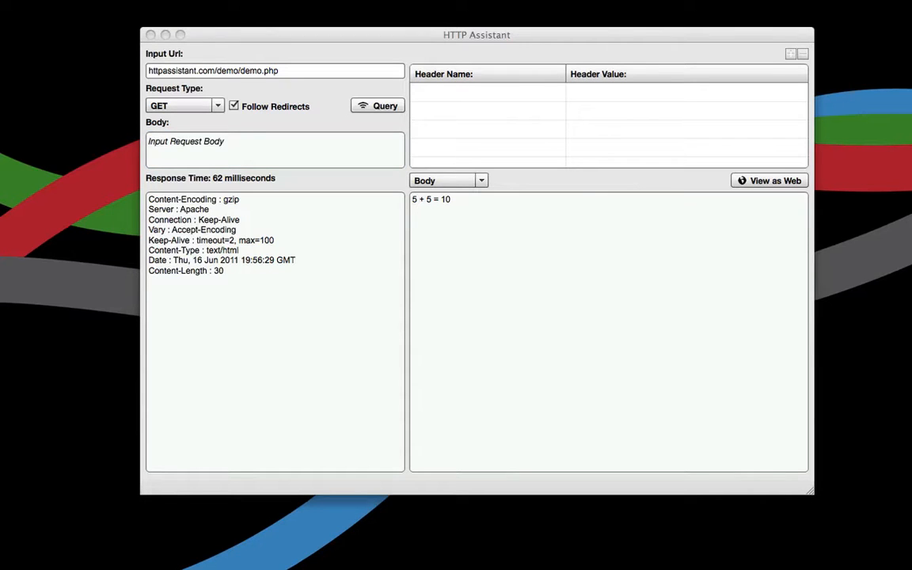
left_click(277, 69)
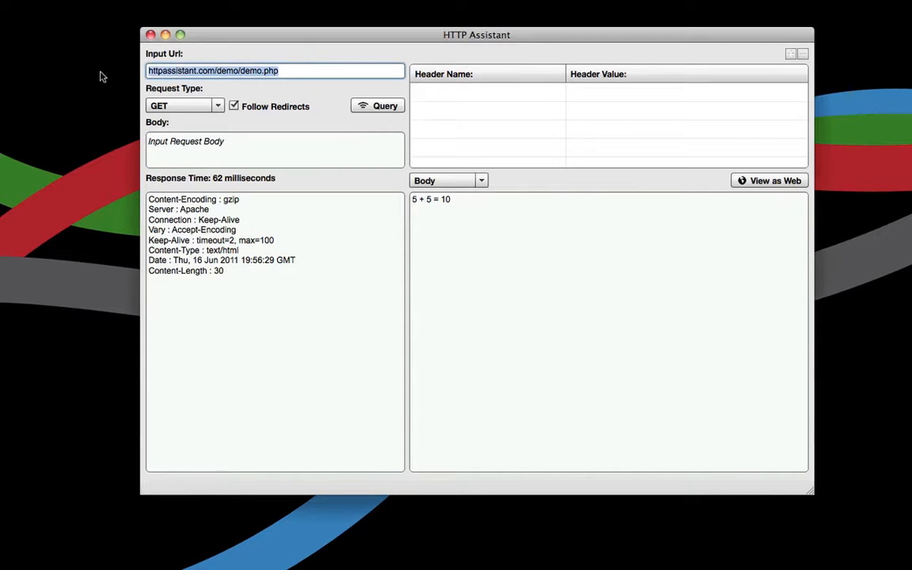
type("https://www.google.com/accounts/ClientLogin")
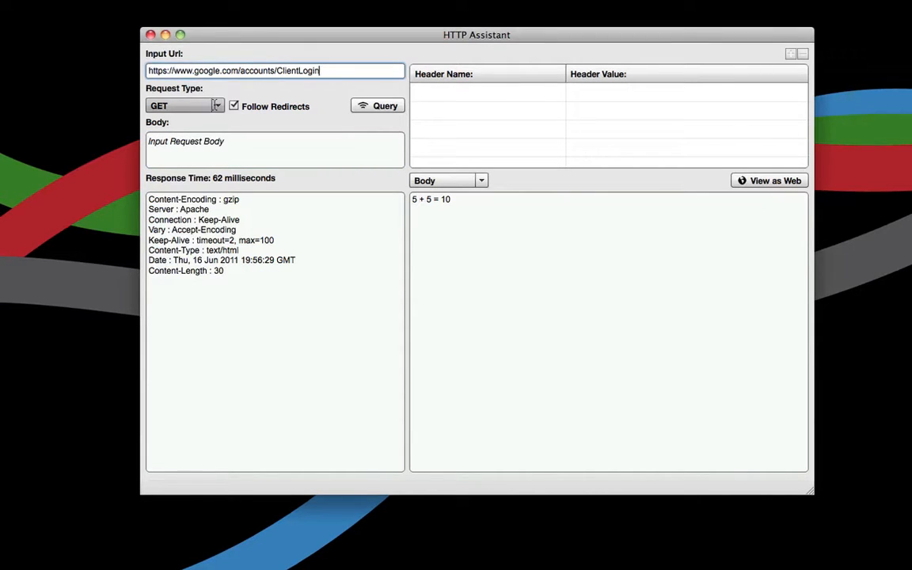
double_click(155, 71)
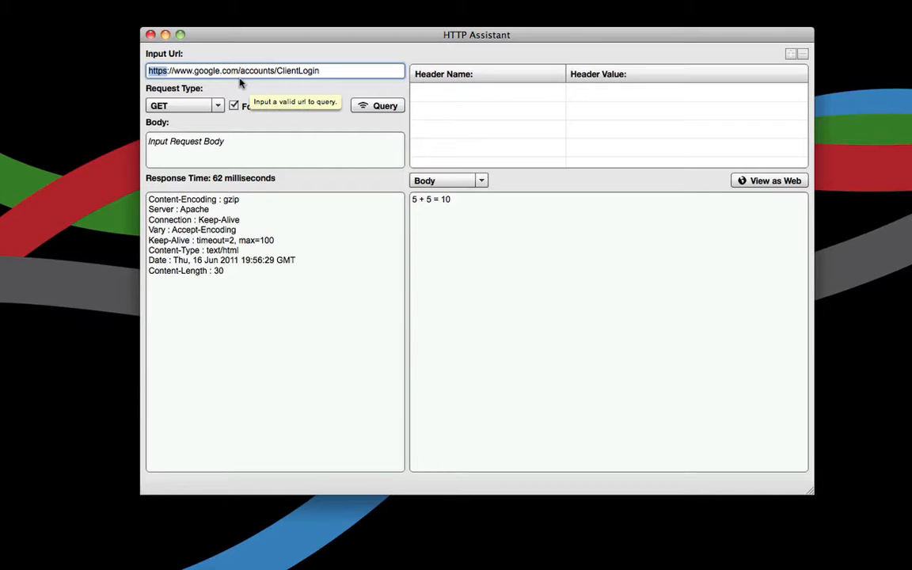
left_click(198, 106)
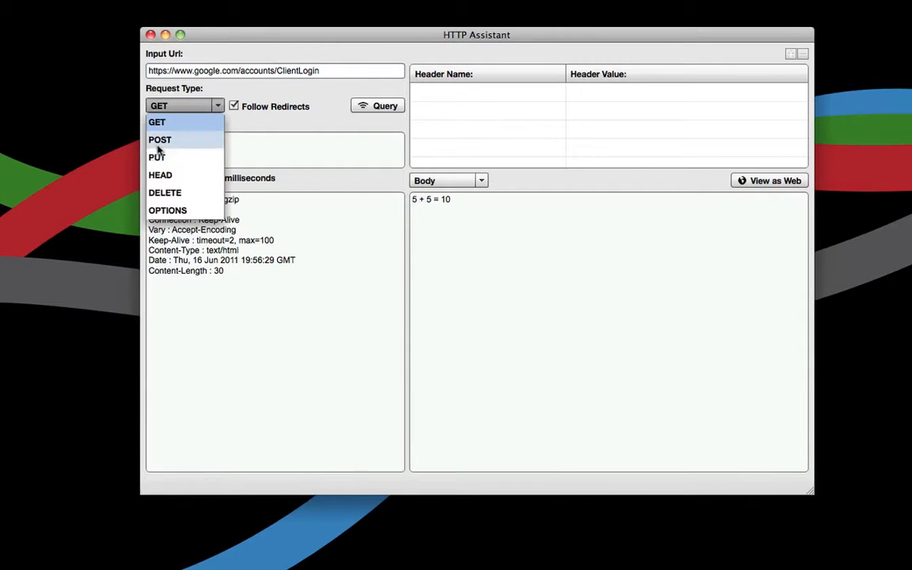
left_click(159, 141)
Step: Paste a request body with accountType=GOOGLE, the account e-mail, the account password, service=wise and source=httpassistant1.0
key("super+Tab")
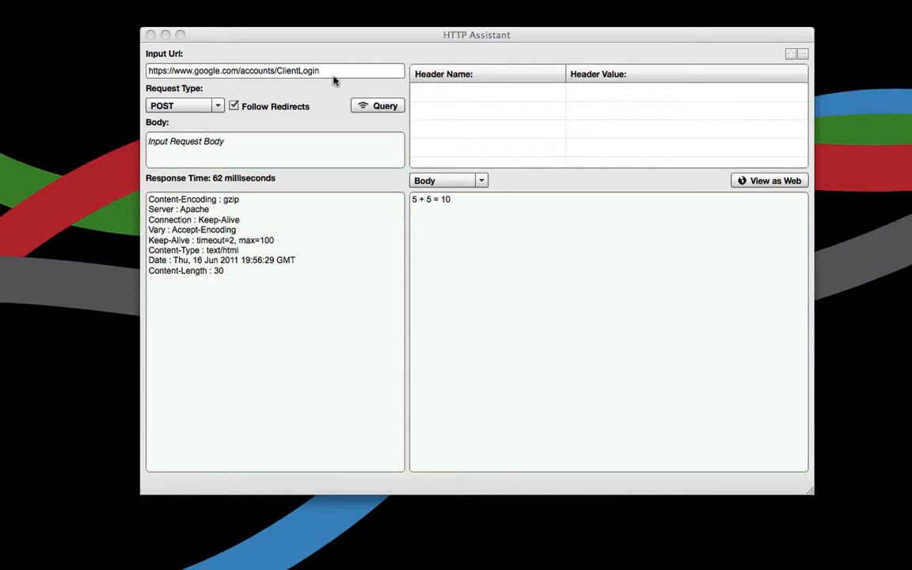
left_click(214, 149)
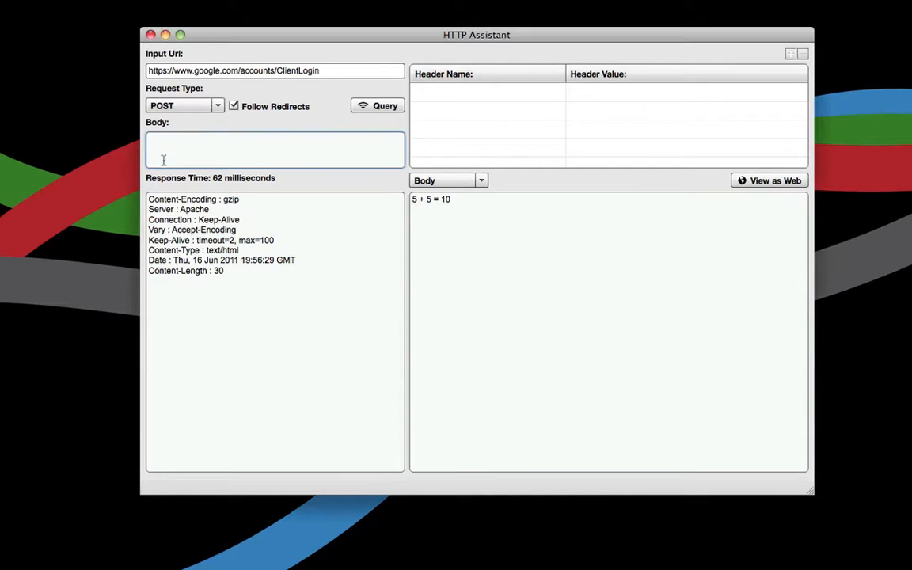
key("super+v")
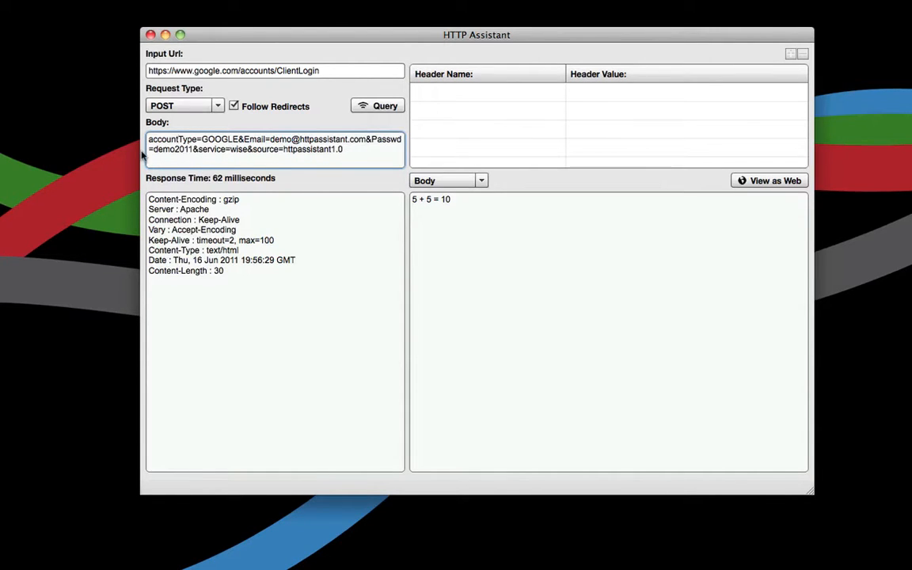
double_click(238, 150)
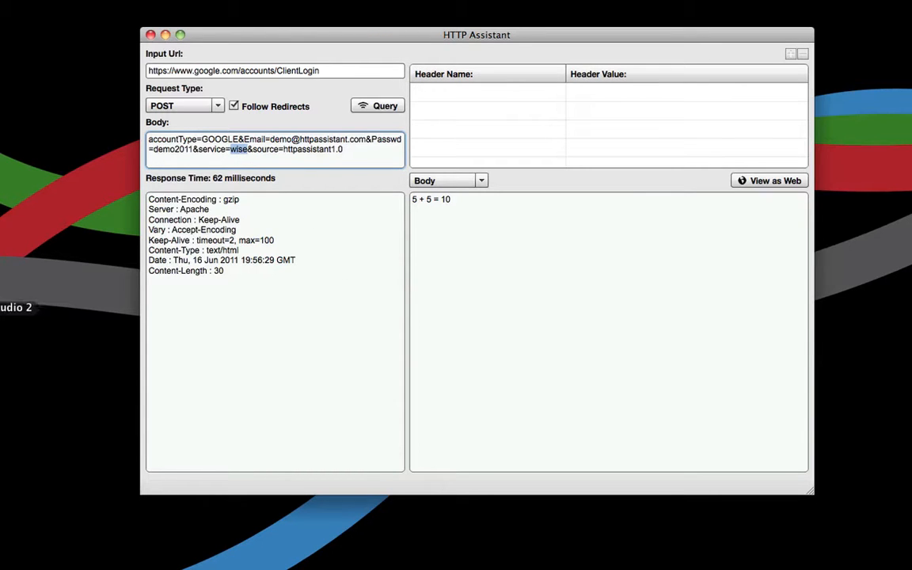
Step: Switch to the browser's Google Docs list, deselect the HTTP Assistant Spreadsheet, and return to HTTP Assistant to check the source parameter
key("super+Tab")
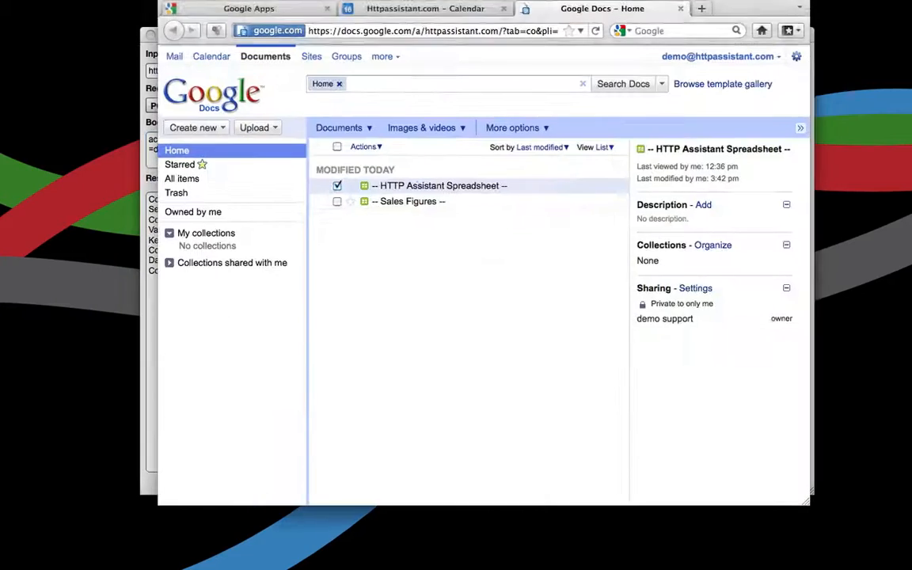
left_click(337, 185)
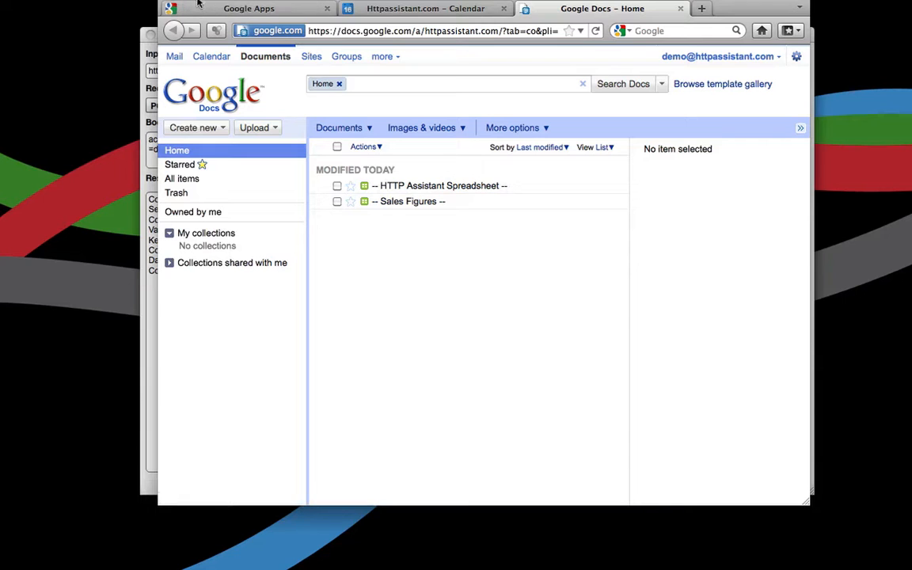
key("super+m")
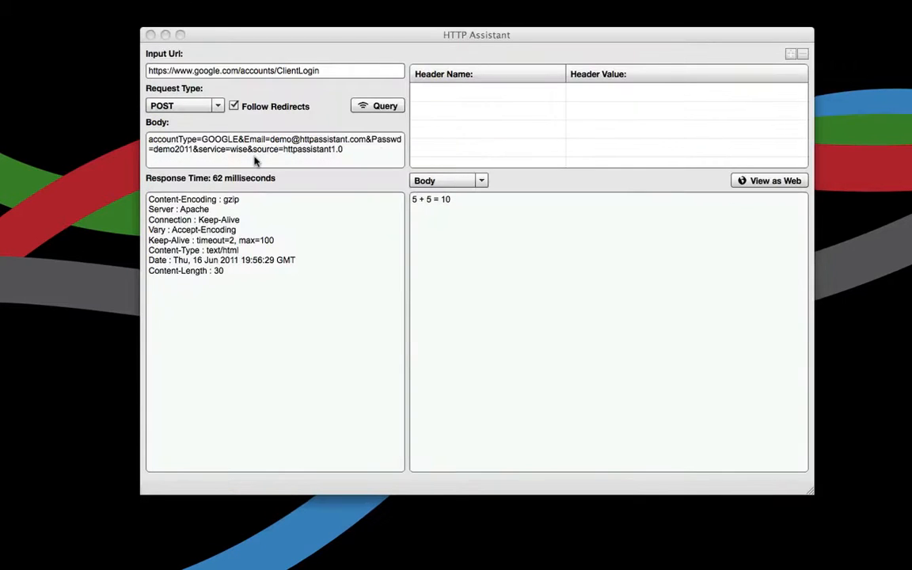
double_click(273, 150)
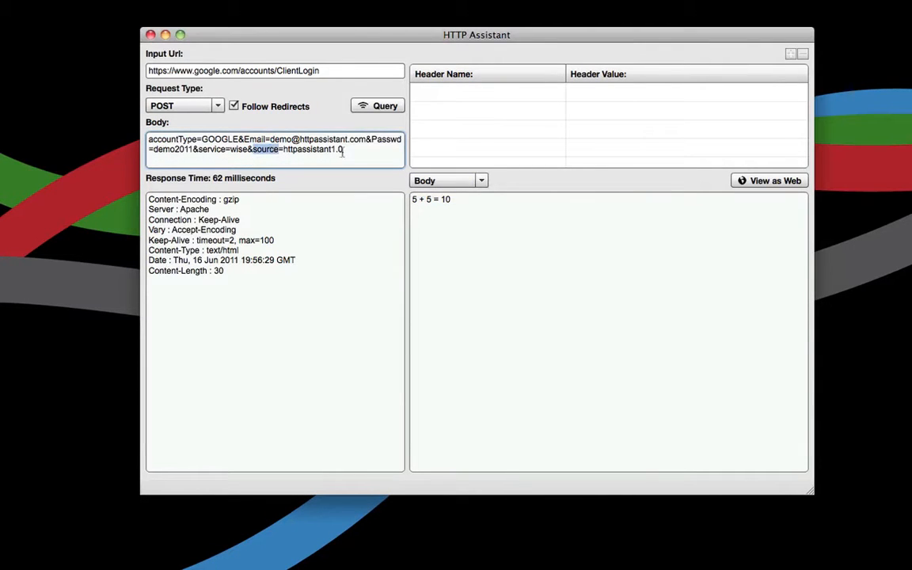
Step: Send the ClientLogin POST request and copy the Auth token from the response body, without its "Auth=" prefix
left_click_drag(284, 150, 400, 152)
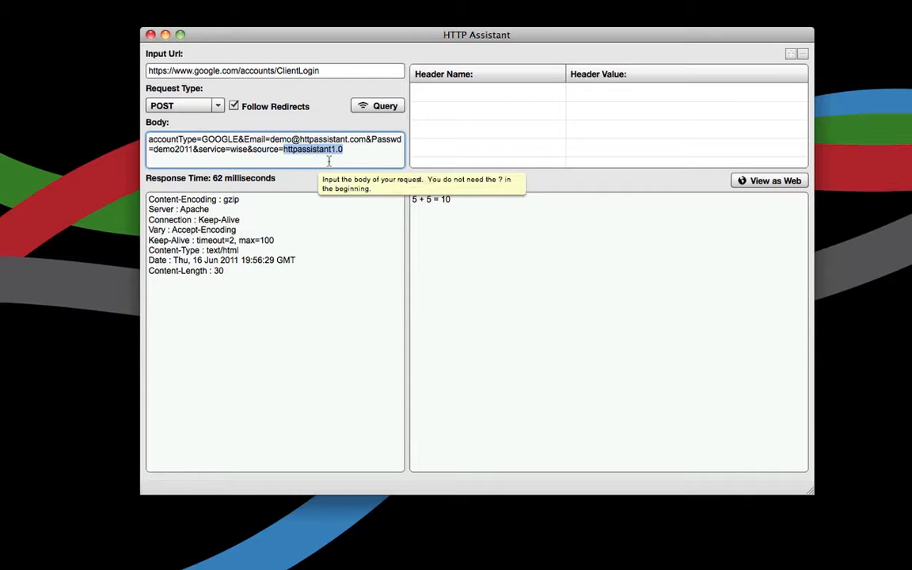
left_click(378, 106)
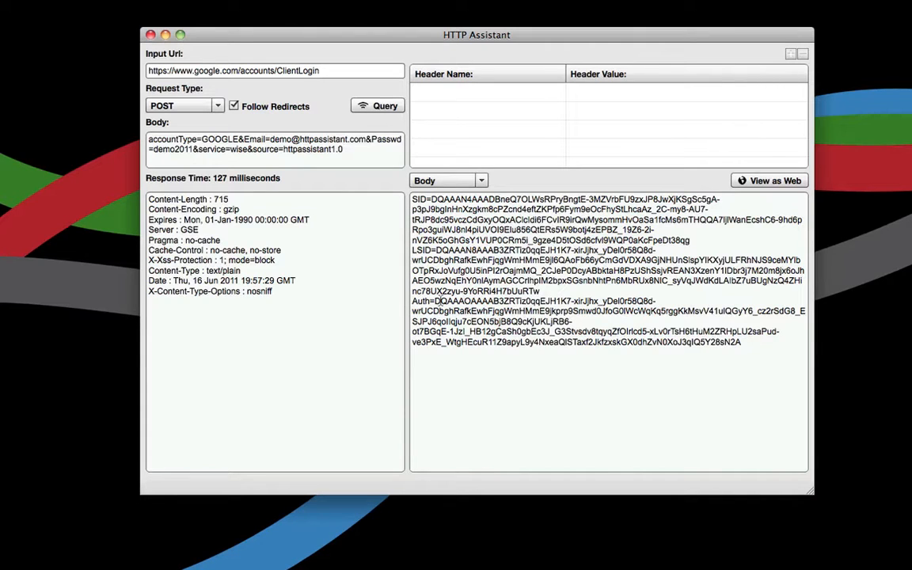
left_click_drag(434, 302, 770, 342)
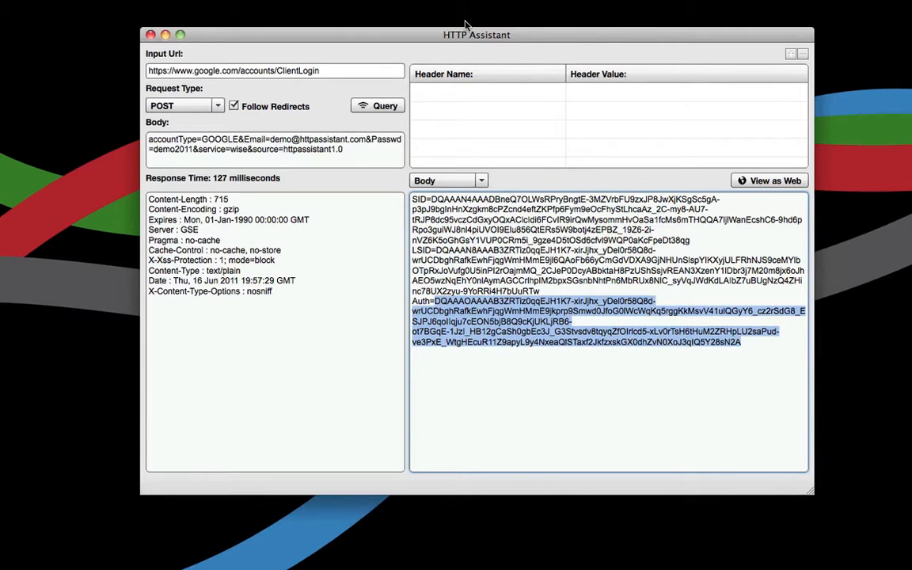
Step: Add a request header named Authorization
left_click(792, 55)
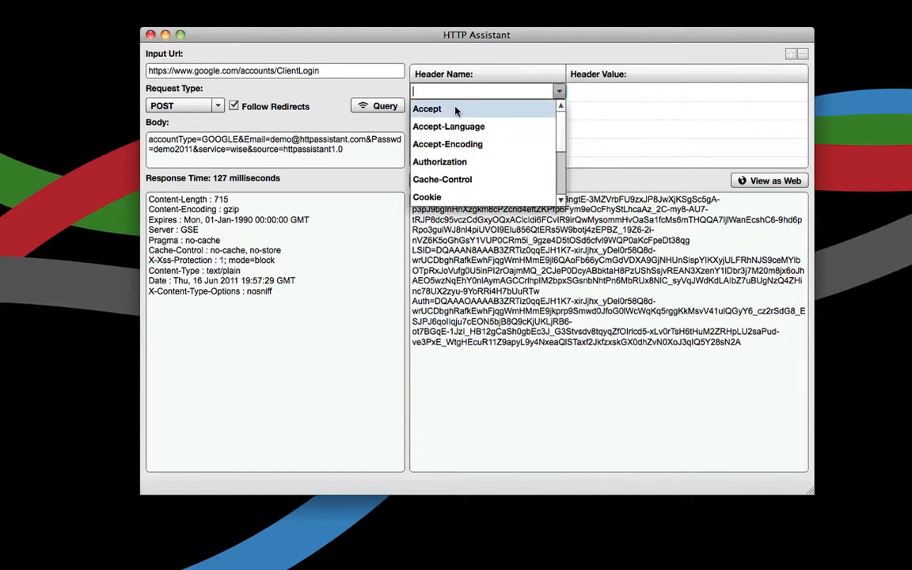
type("Authorization")
key("Return")
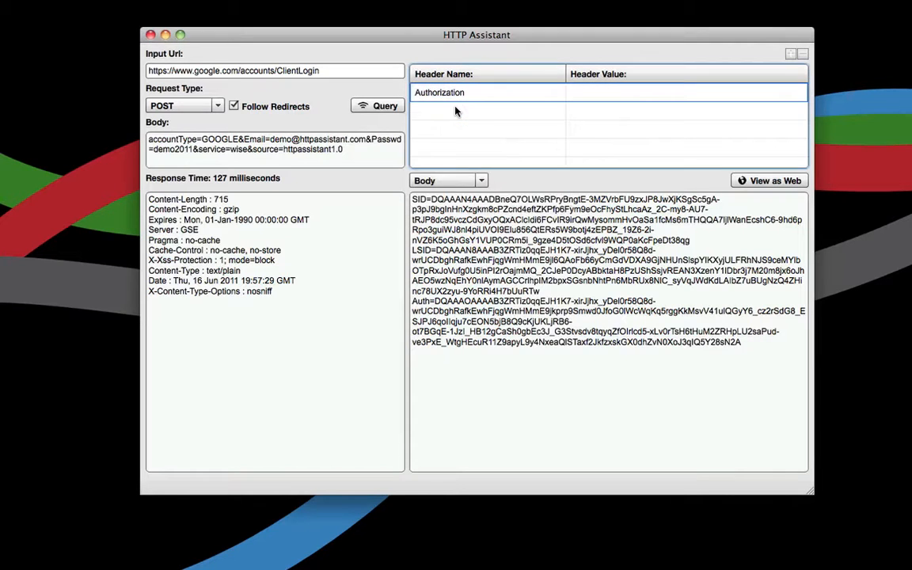
key("Tab")
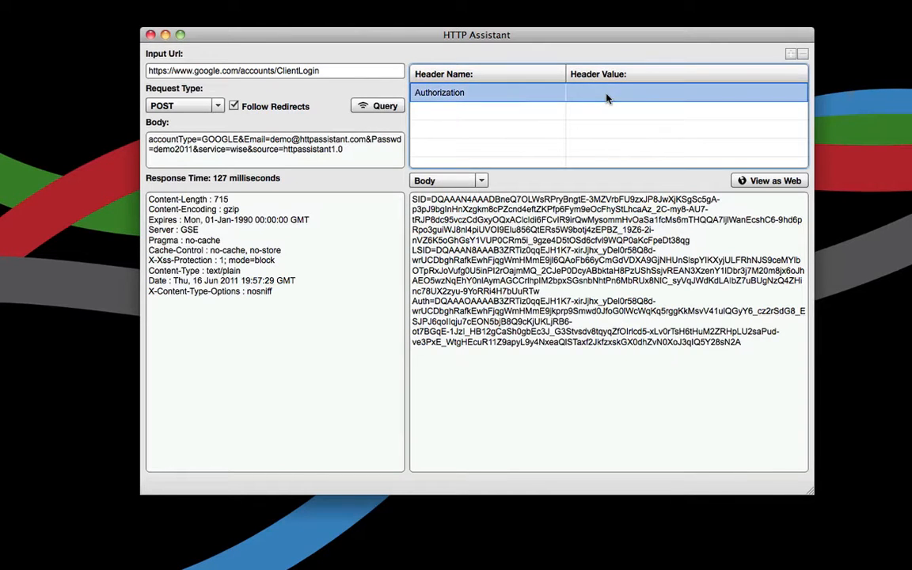
Step: Set the Authorization header's value to "GoogleLogin auth=" followed by the copied authentication token
mouse_move(803, 119)
left_mouse_down()
mouse_move(805, 179)
mouse_move(805, 117)
left_mouse_up()
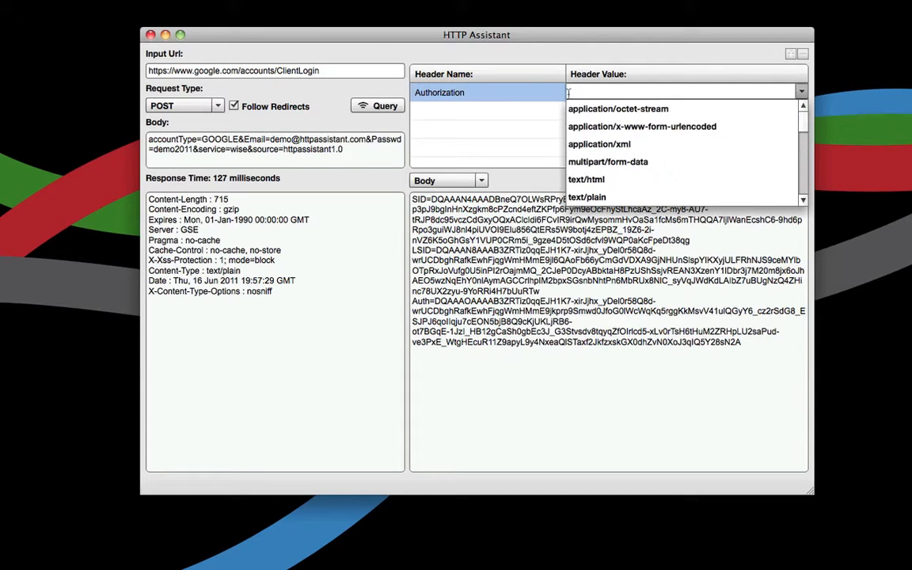
left_click(622, 93)
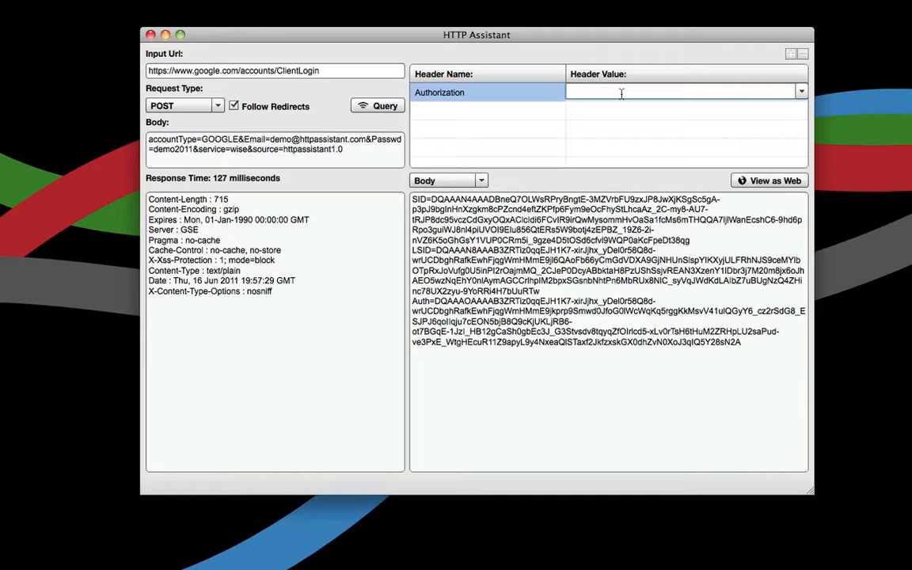
type("Google")
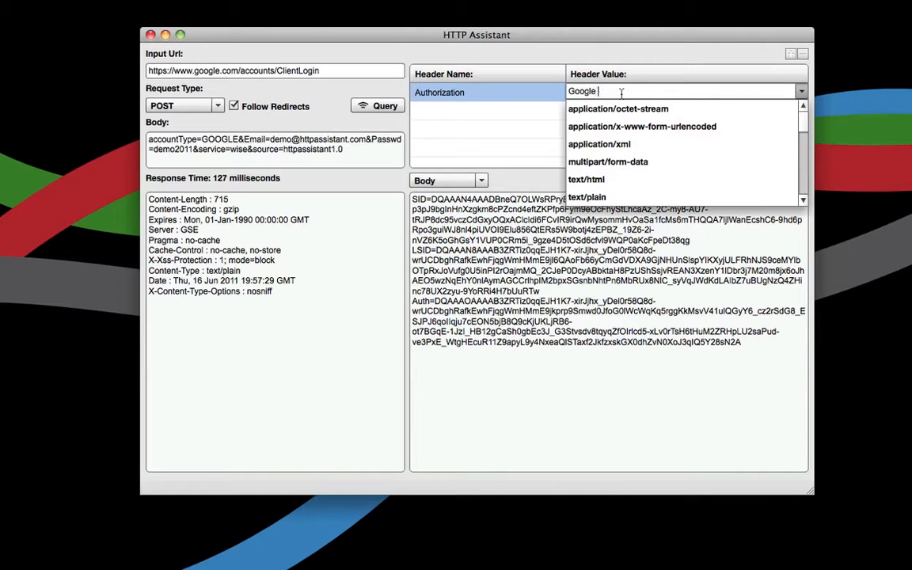
type("Login auth=")
key("super+v")
key("Return")
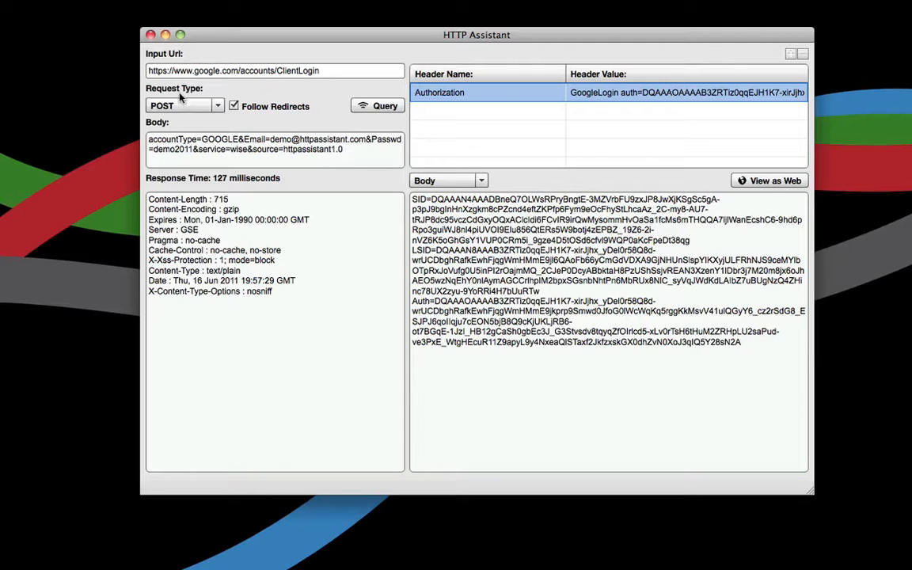
Step: Change the request type to GET and clear the login parameters from the request body
left_click(212, 110)
left_click(157, 122)
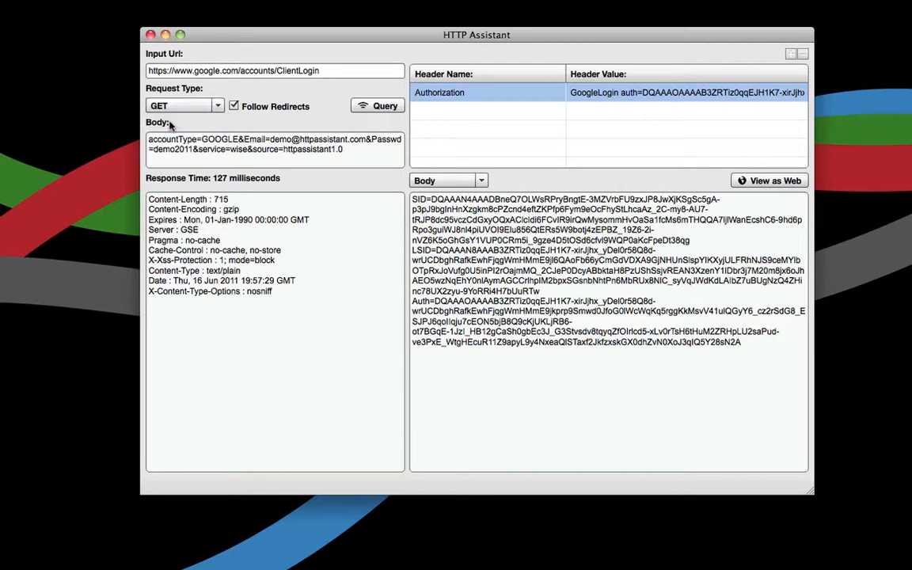
left_click(370, 153)
left_click_drag(370, 153, 48, 100)
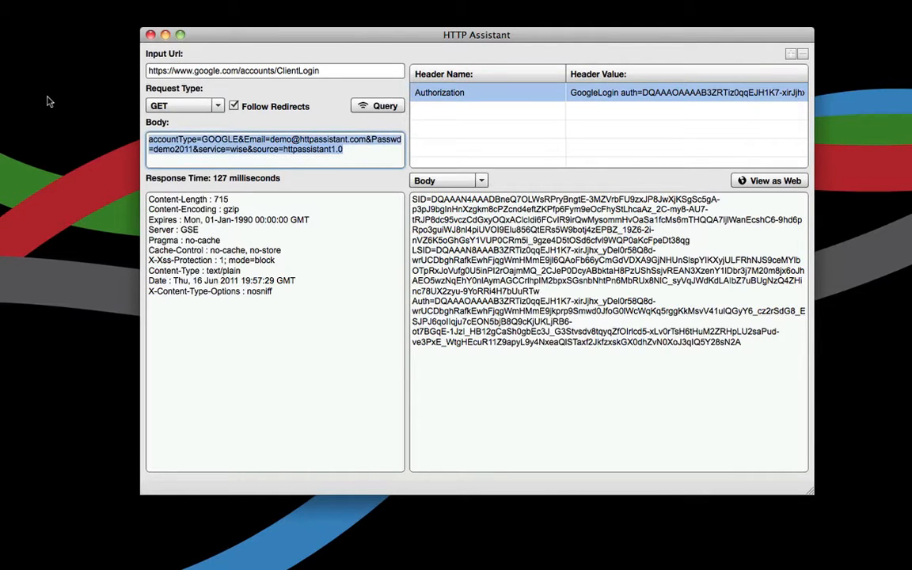
key("BackSpace")
key("super+Tab")
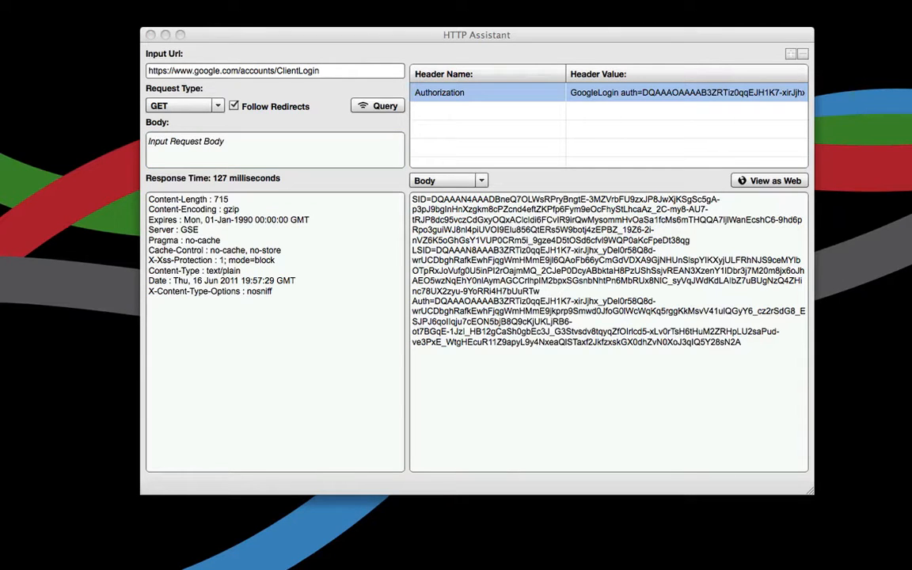
left_click_drag(341, 71, 89, 72)
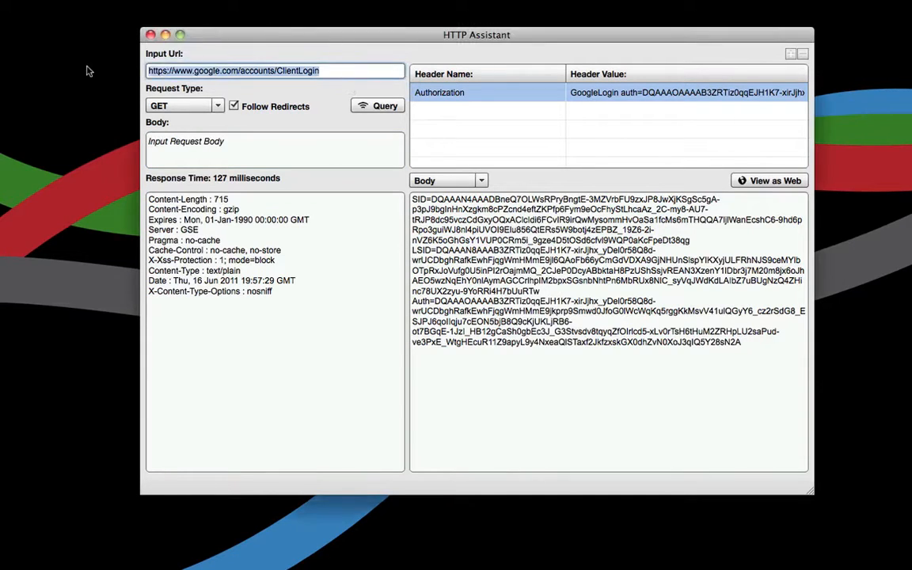
type("https://spreadsheets.google.com/feeds/spreadsheets/private/full")
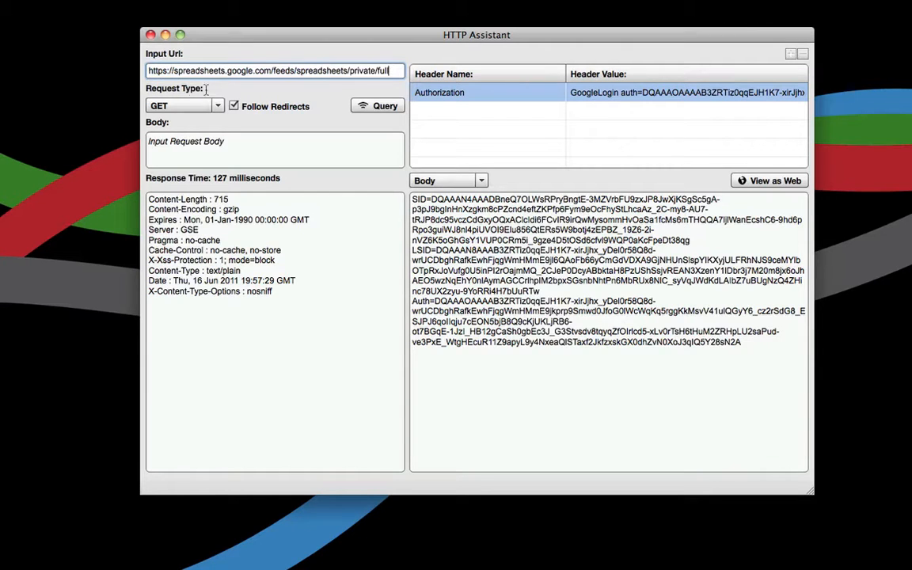
double_click(150, 70)
left_click(376, 107)
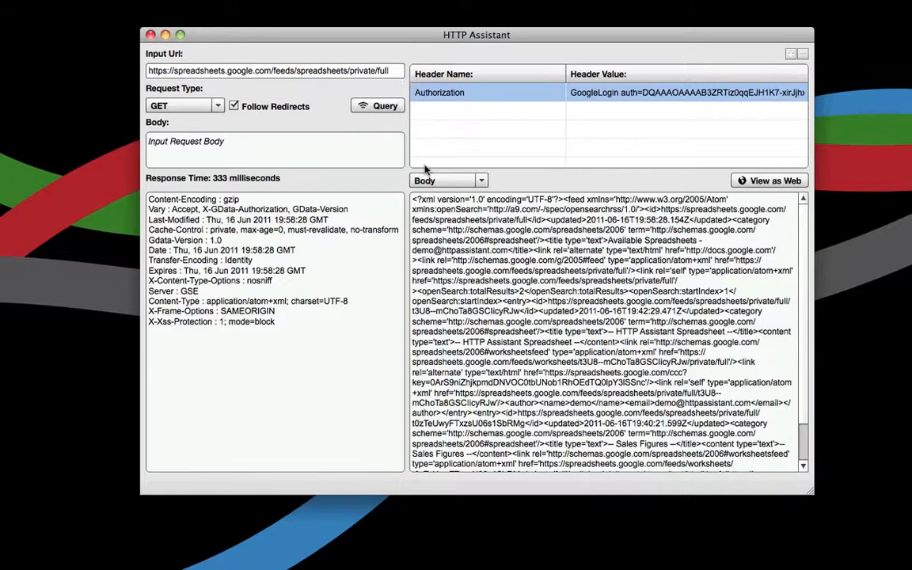
scroll(462, 232, "down", 3)
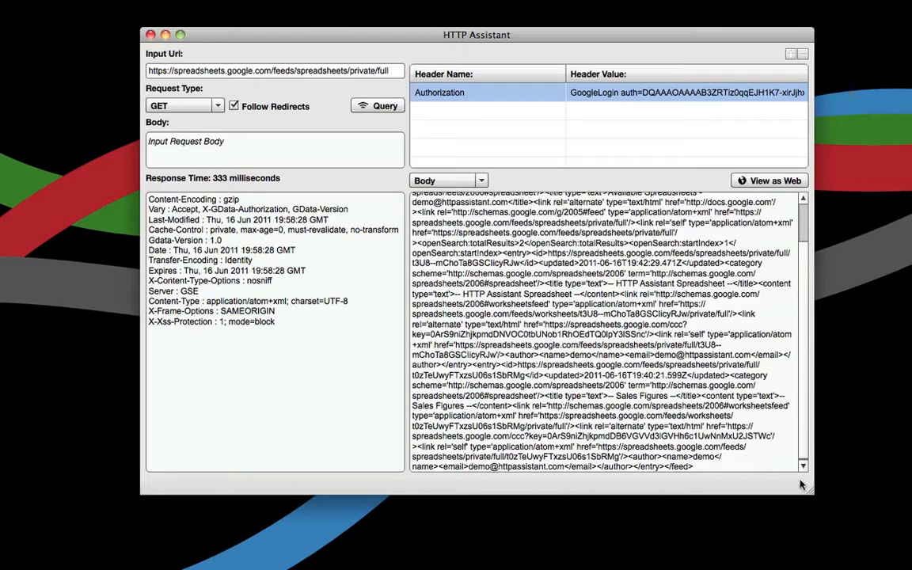
left_click_drag(810, 490, 889, 516)
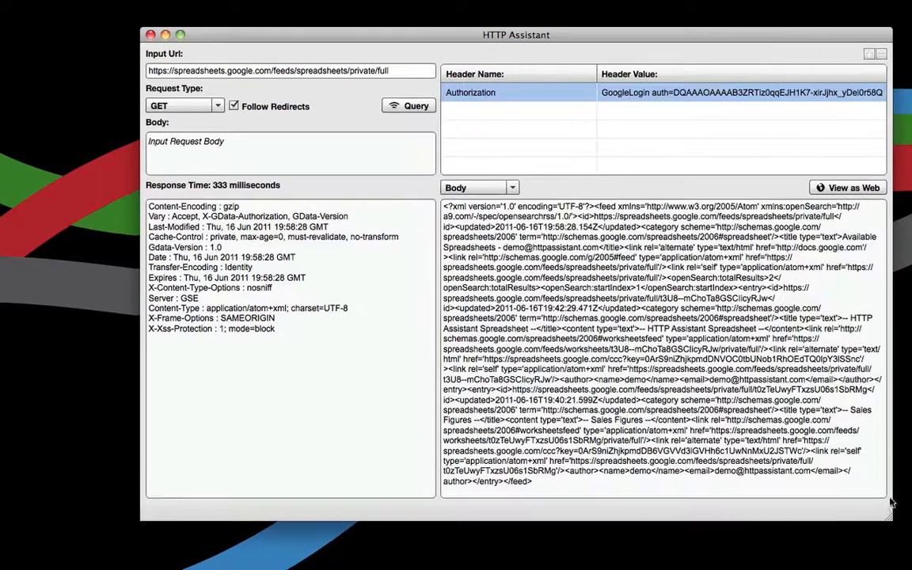
Step: View the response as a web page in a widened, repositioned window, examine the listed spreadsheet titles, and close that view
left_click(839, 188)
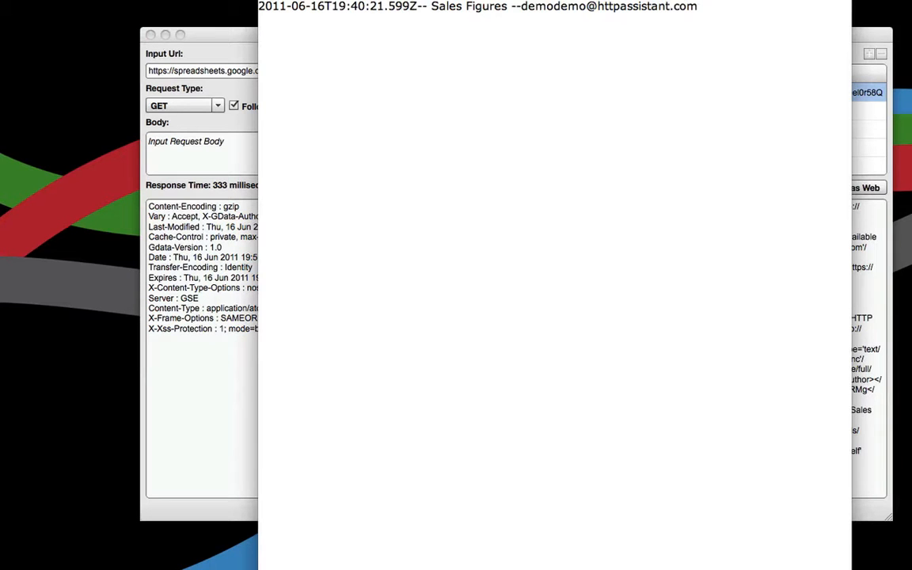
left_click_drag(851, 569, 911, 410)
left_click_drag(577, 0, 478, 77)
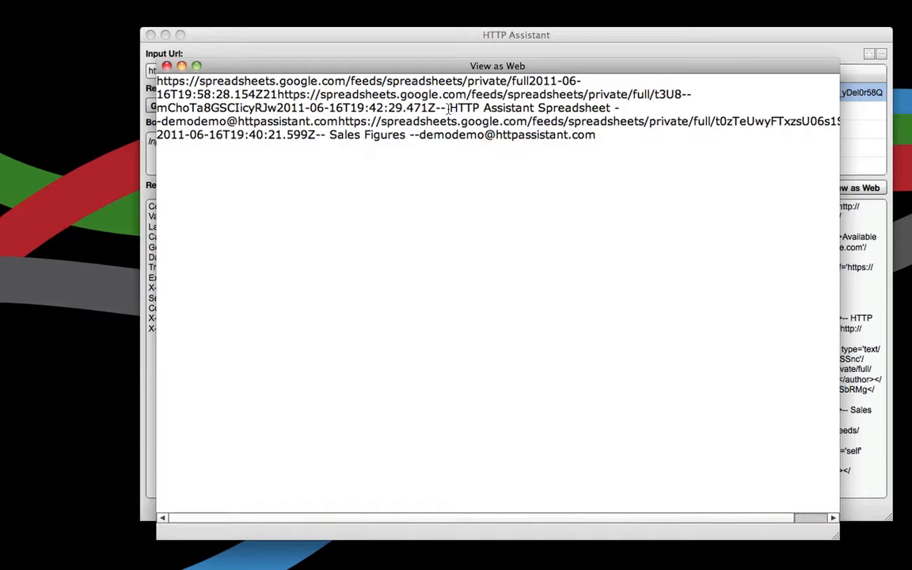
left_click_drag(449, 107, 613, 107)
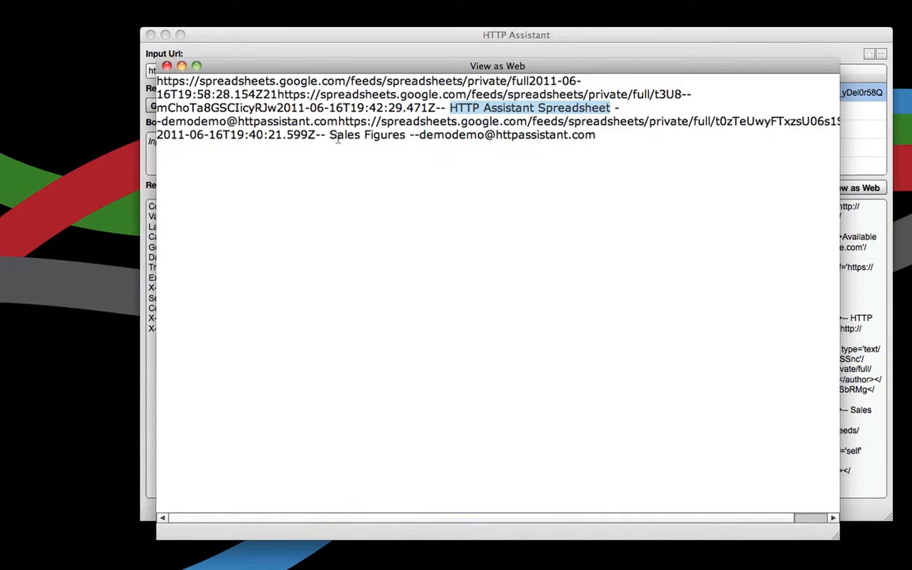
left_click_drag(332, 137, 405, 134)
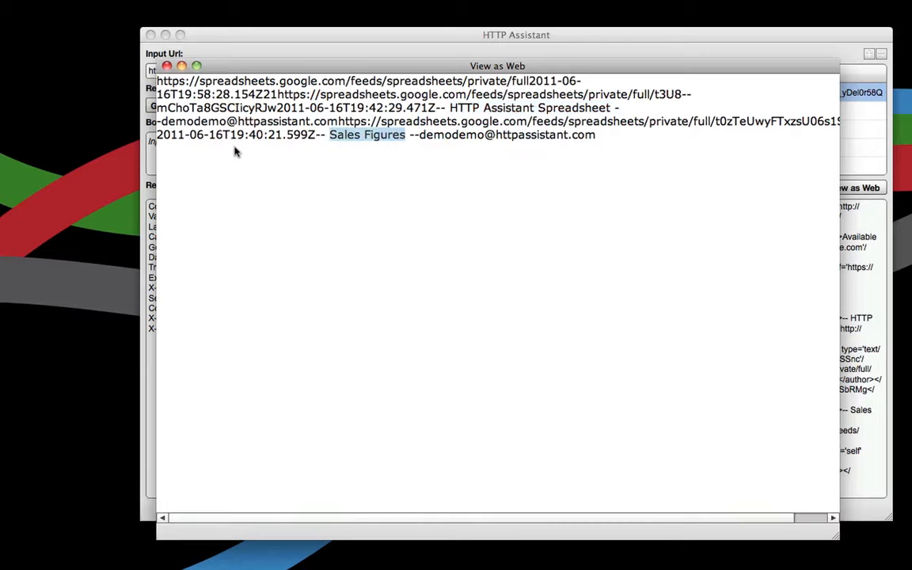
left_click_drag(234, 138, 345, 140)
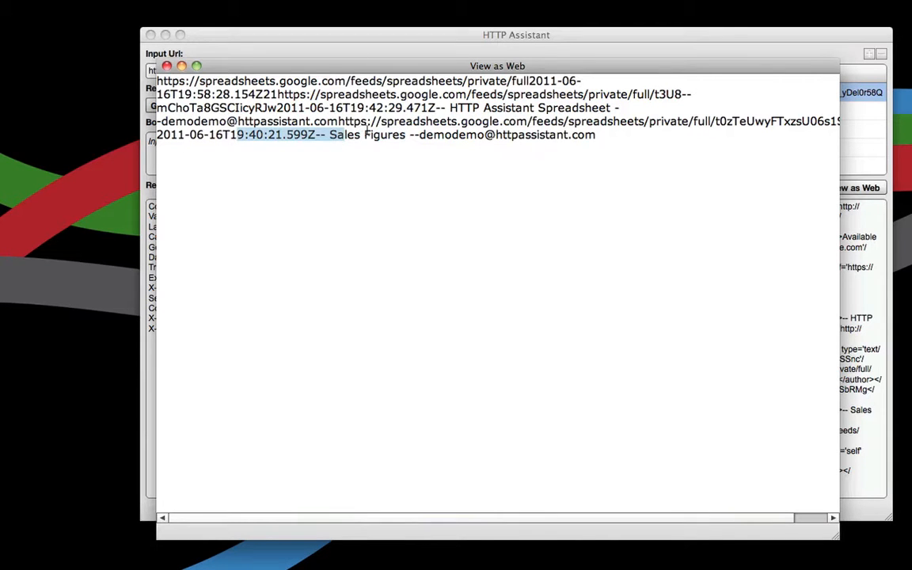
left_click(167, 67)
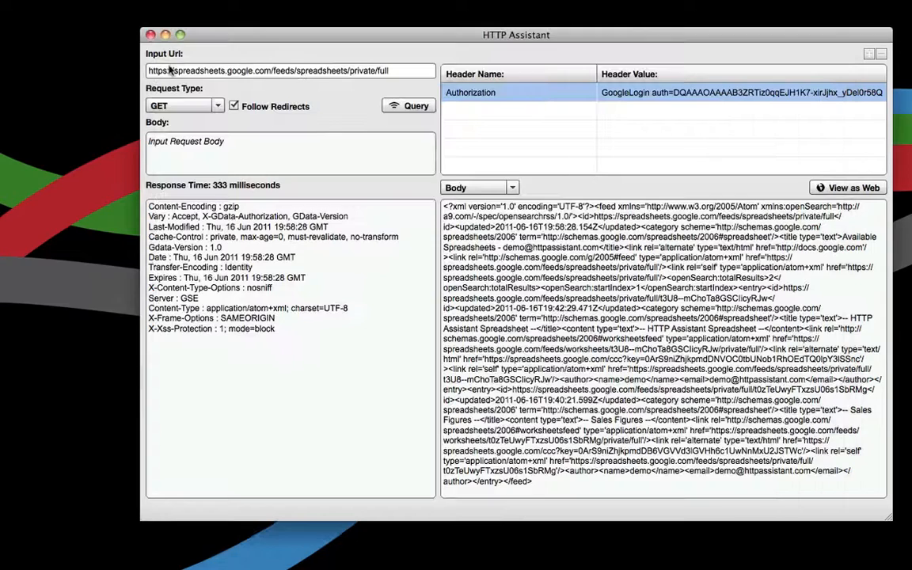